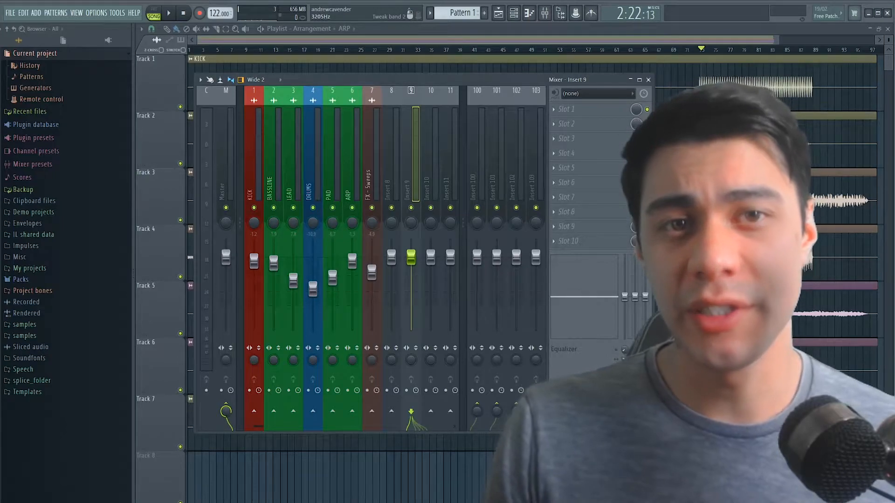
key(F9)
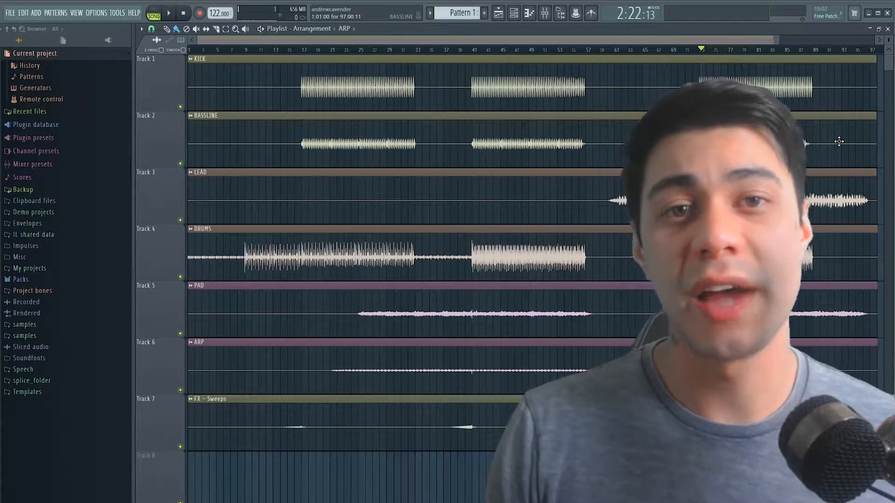
key(F9)
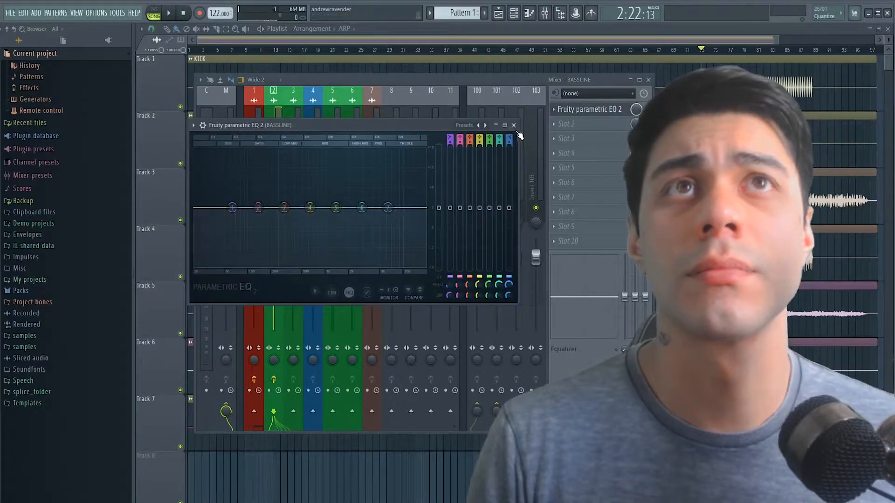
Load Fruity parametric EQ 2 into the first effect slots of the LEAD and DRUMS mixer tracks
click(516, 121)
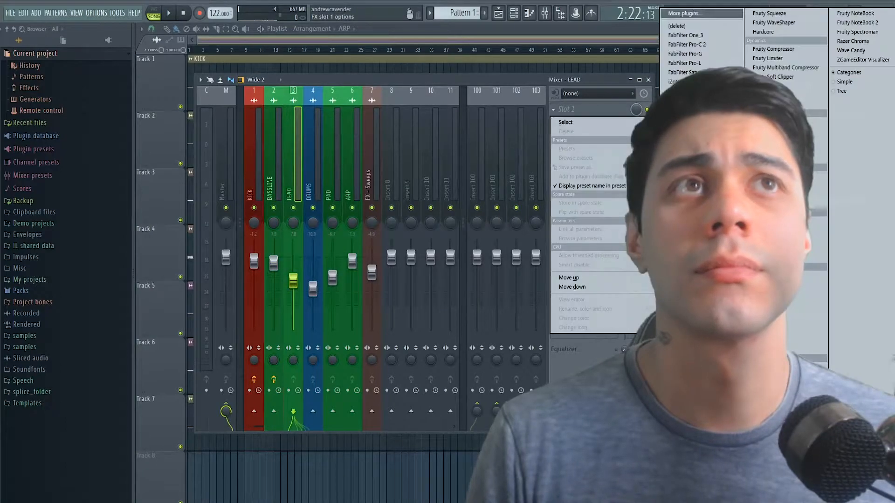
click(779, 149)
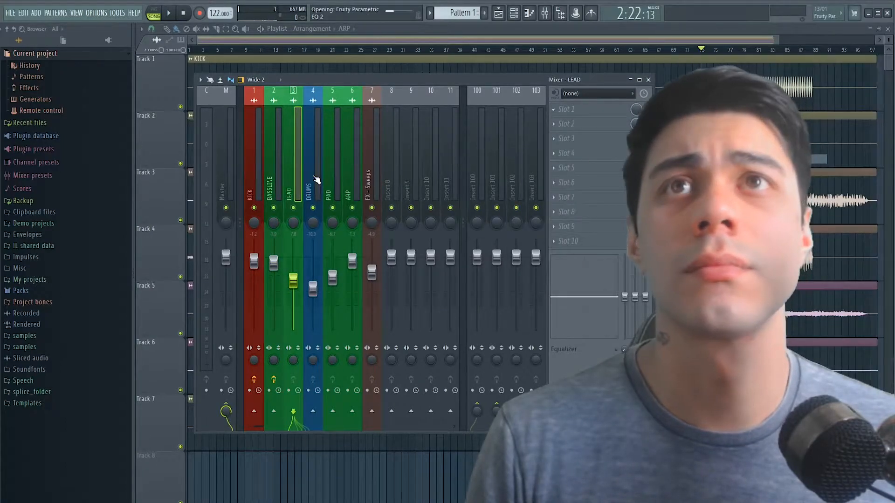
click(515, 122)
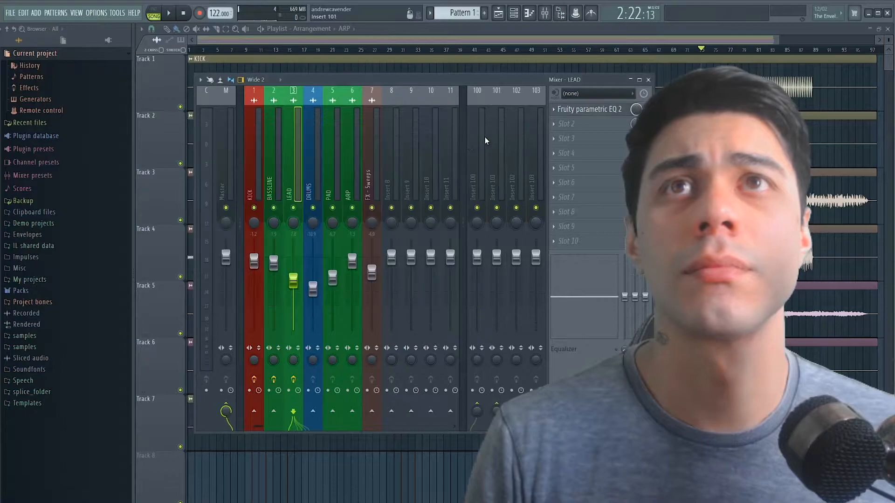
click(310, 181)
click(614, 112)
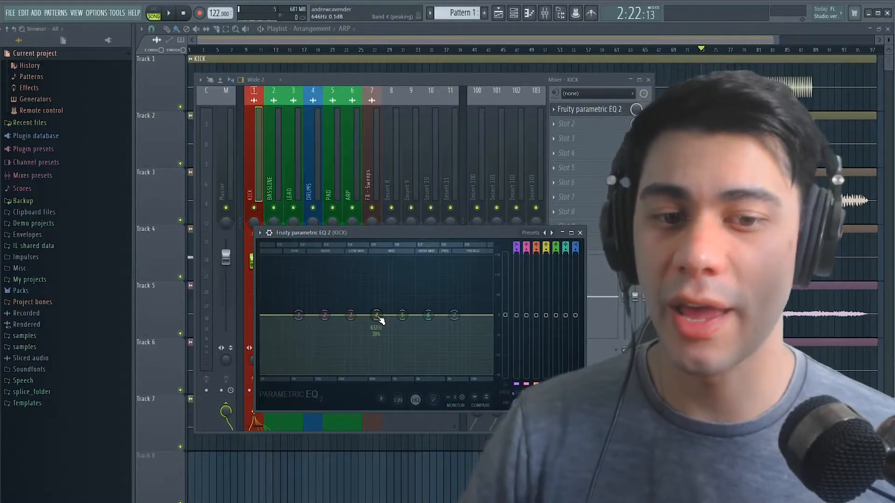
Try a midrange cut with band 4 of the KICK track's equalizer
drag(379, 318, 373, 350)
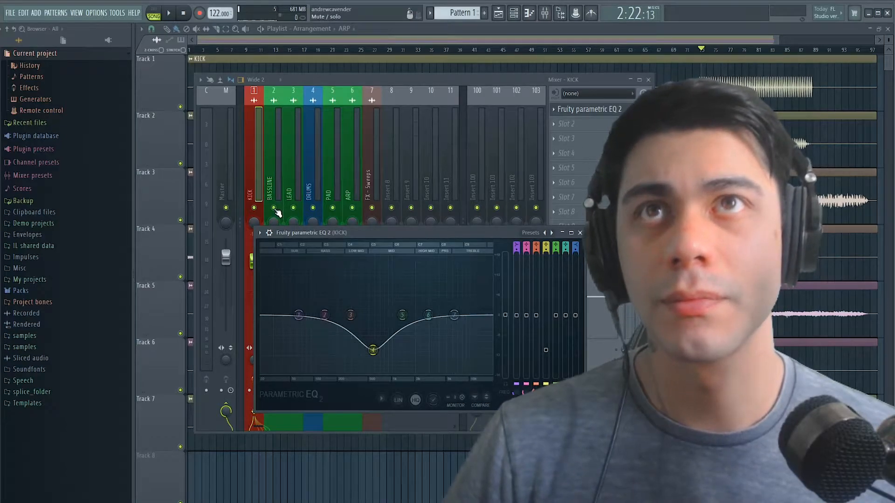
Mute the BASSLINE, LEAD, DRUMS, PAD, ARP and FX - Sweeps mixer tracks to isolate the KICK
click(274, 207)
click(293, 207)
click(313, 208)
click(333, 207)
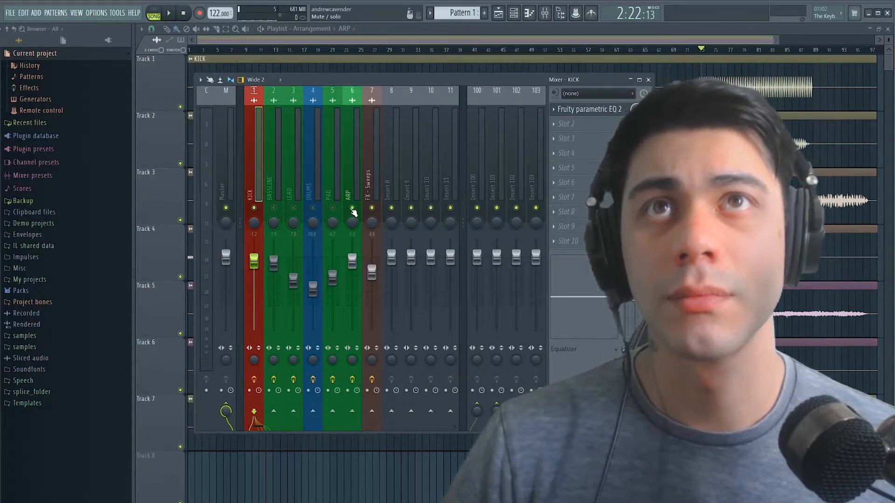
click(351, 207)
click(371, 208)
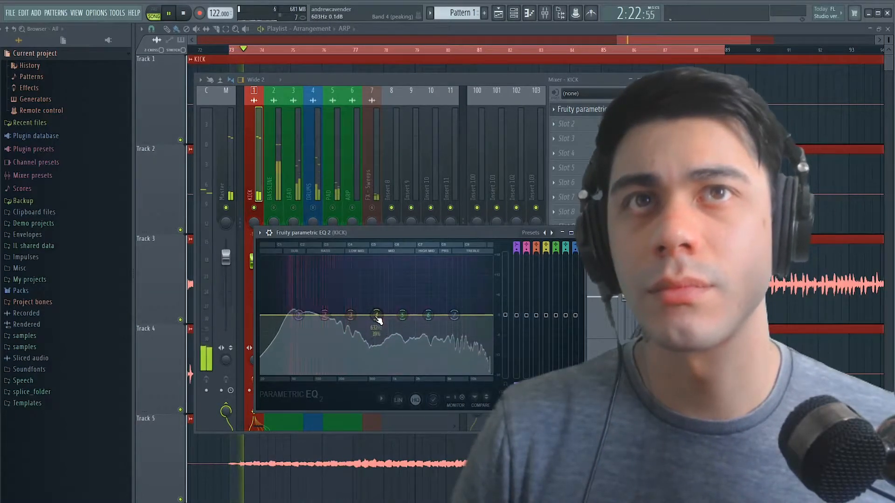
Shape the KICK equalizer during playback with a deep midrange cut on band 4 and a slight band 2 boost around 129 Hz
drag(377, 320, 386, 371)
scroll(376, 370, down, 1)
scroll(386, 371, up, 2)
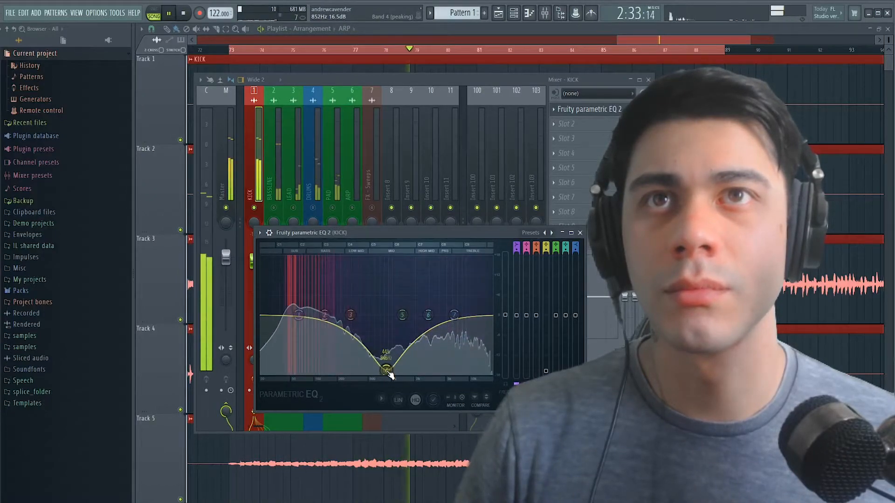
drag(325, 314, 325, 311)
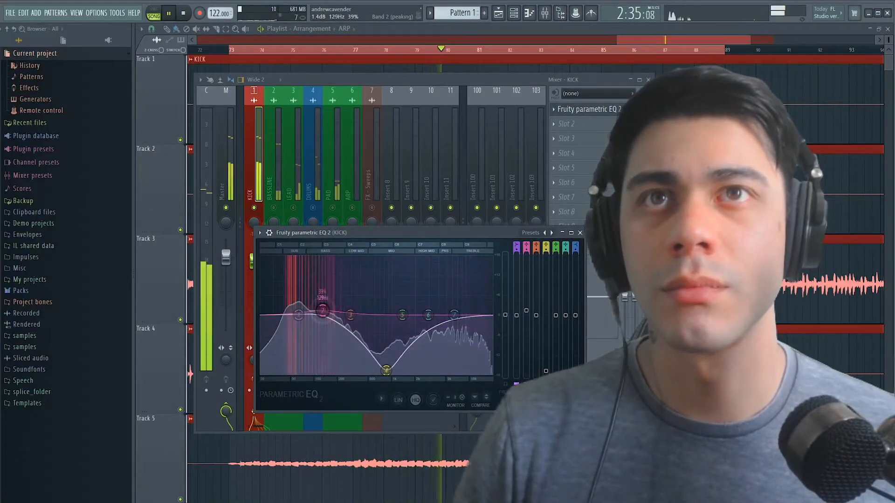
click(387, 370)
drag(391, 371, 399, 372)
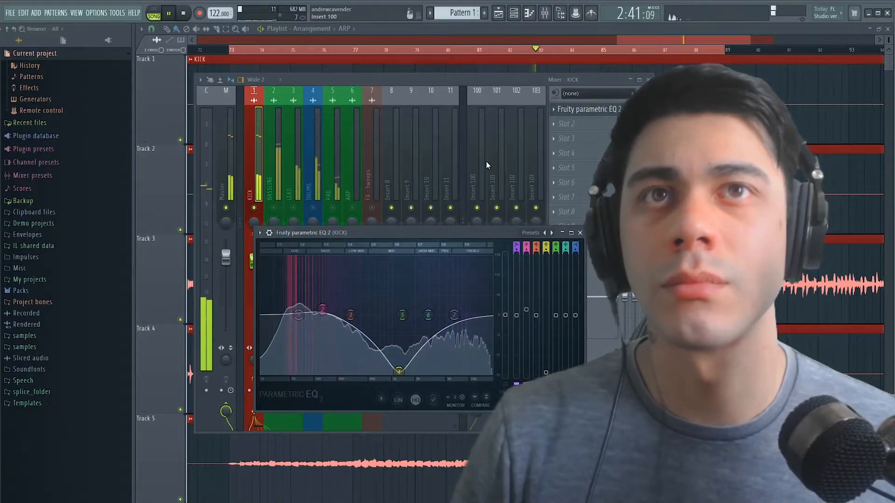
key(space)
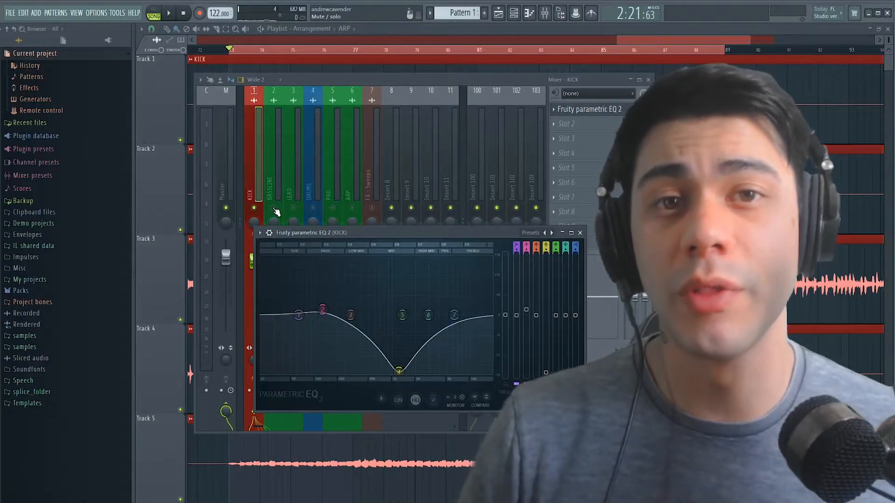
Open the BASSLINE track's Fruity parametric EQ 2 and make its window detached
click(594, 117)
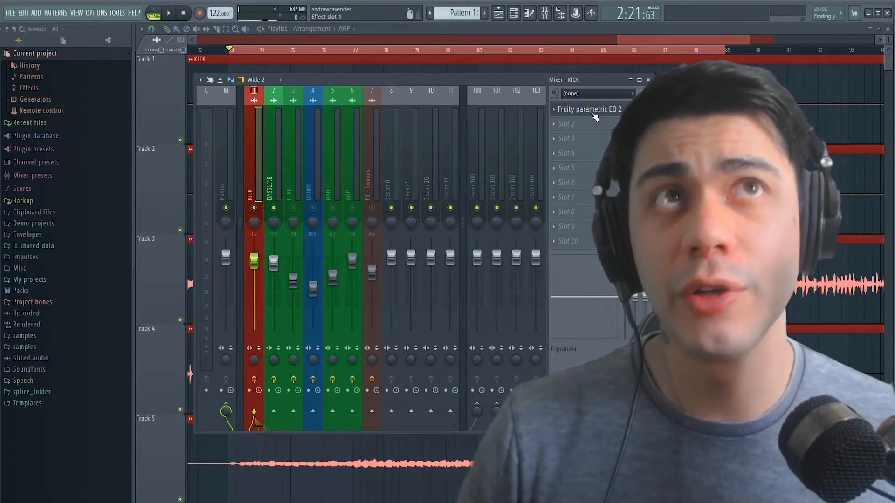
click(594, 117)
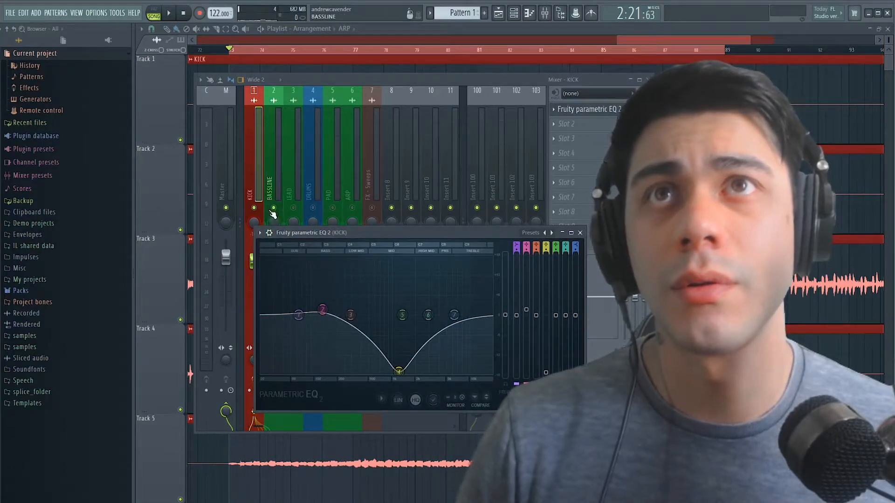
click(272, 178)
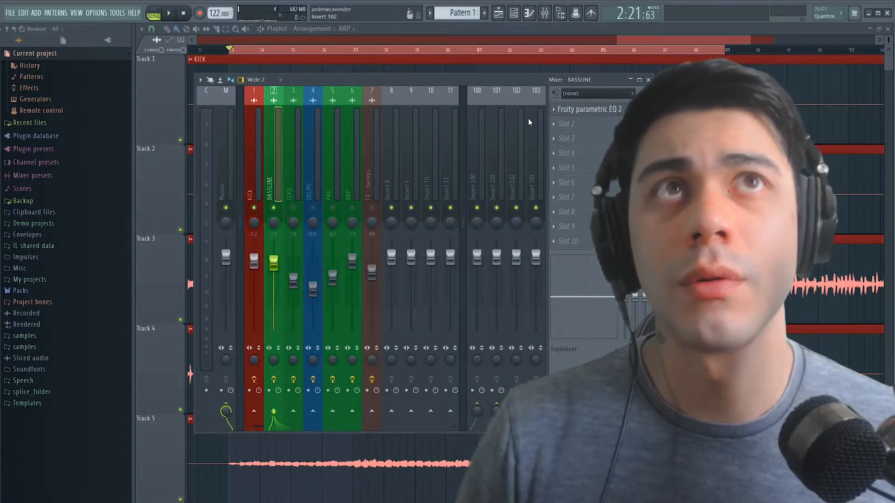
click(573, 111)
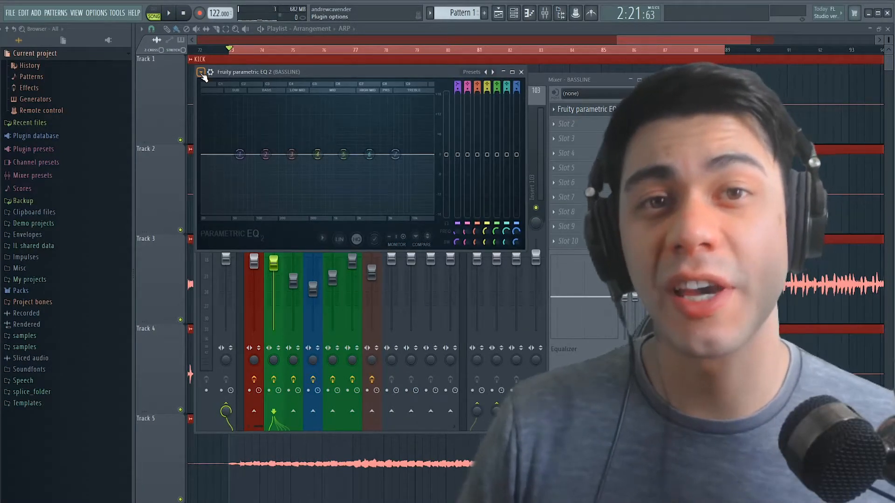
click(201, 72)
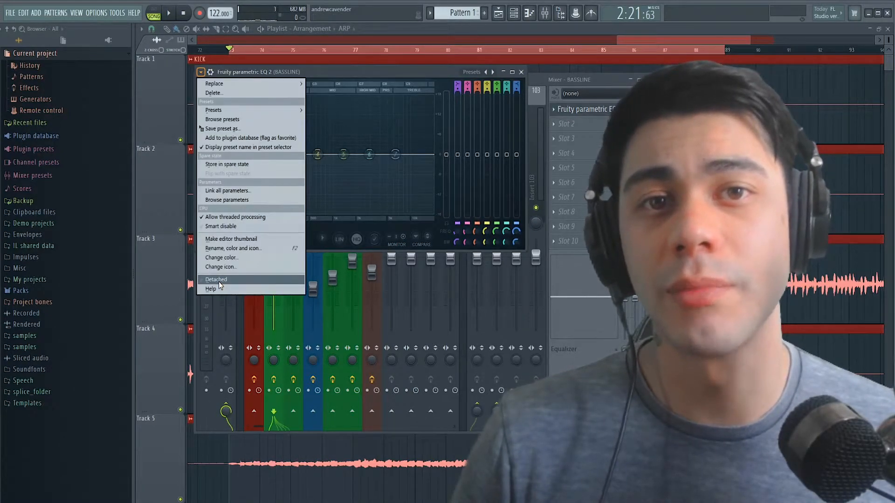
click(219, 280)
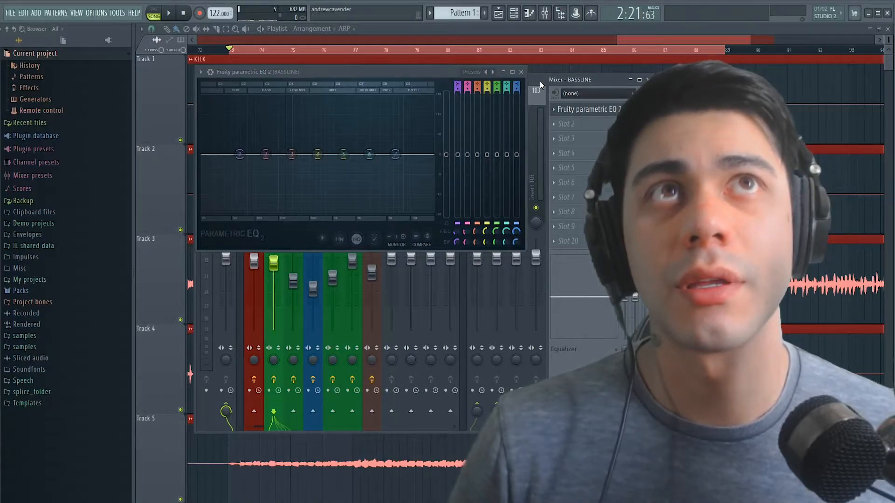
Close the BASSLINE equalizer window and open the KICK track's Fruity parametric EQ 2
click(521, 72)
click(257, 195)
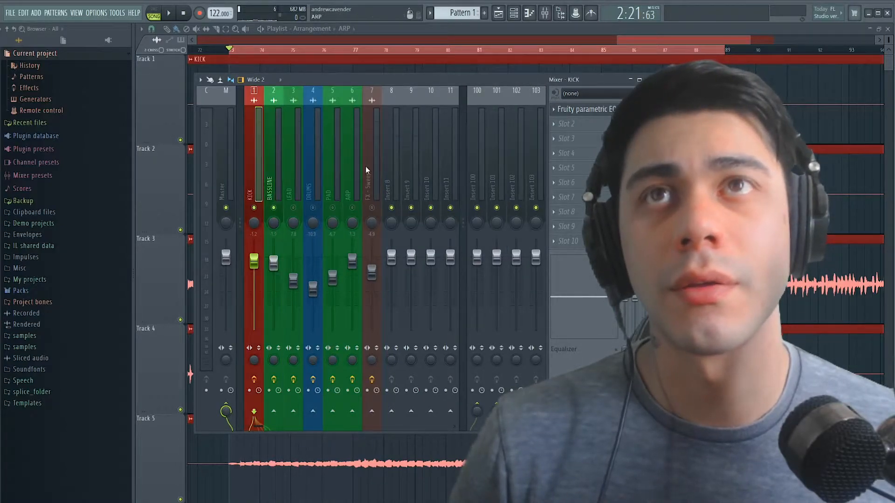
click(578, 110)
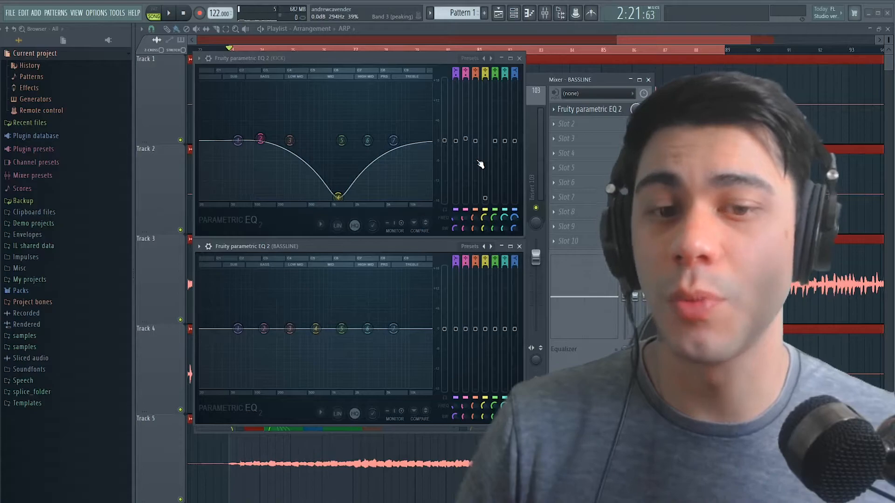
Play the kick and bassline together and turn the KICK equalizer's band 2 into a more pronounced, narrow low-frequency boost
key(space)
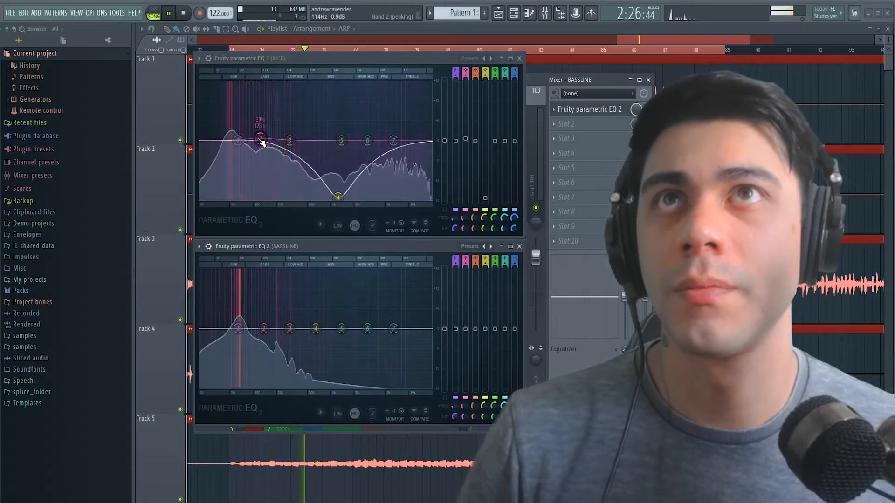
key(space)
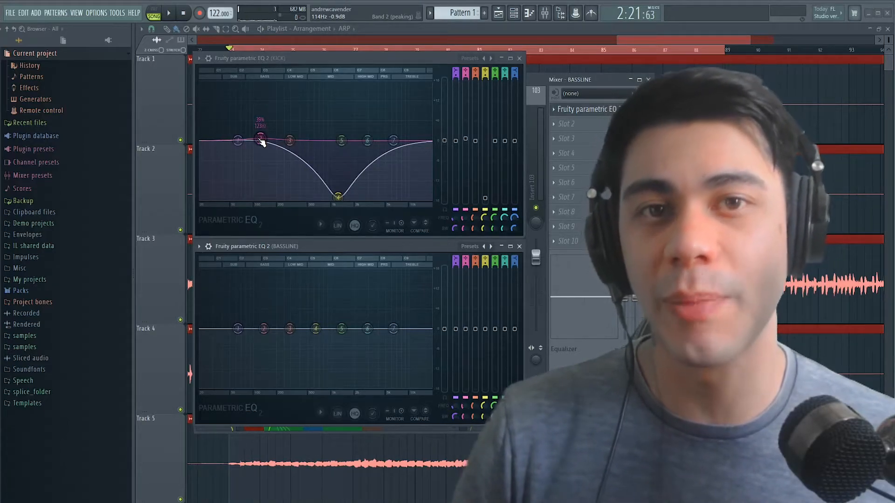
drag(261, 142, 257, 142)
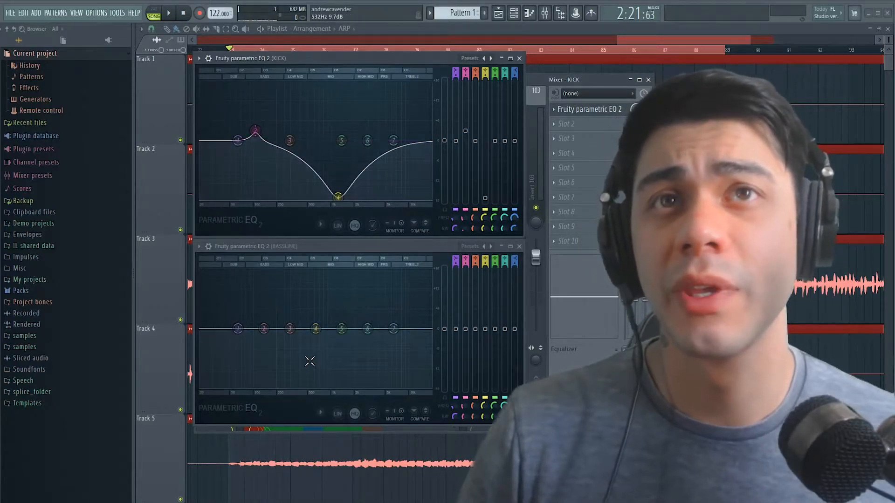
Roll off the BASSLINE equalizer's highs during playback with band 7 down to just below band 3, and nudge band 2 to about 114 Hz
key(space)
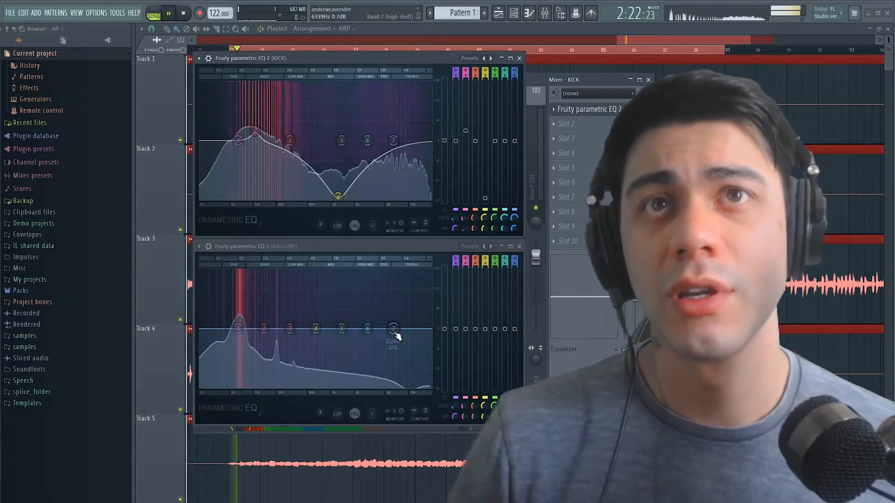
drag(393, 332, 375, 387)
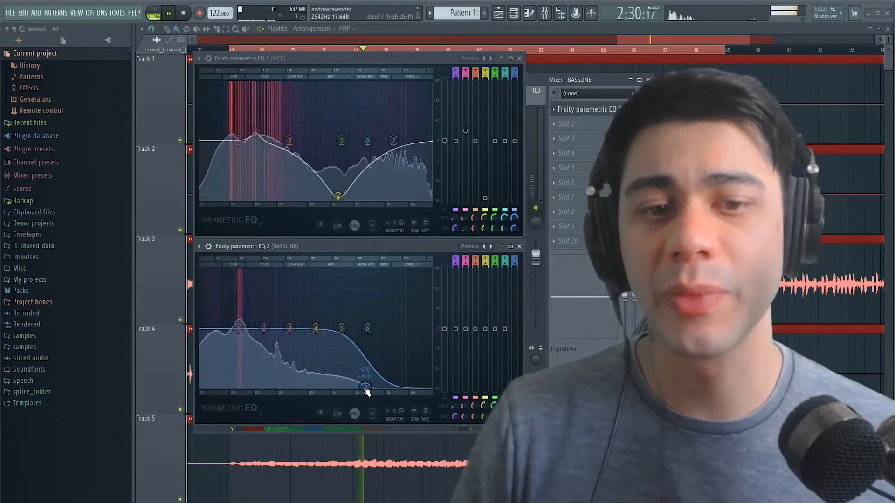
drag(365, 388, 284, 387)
drag(264, 328, 259, 328)
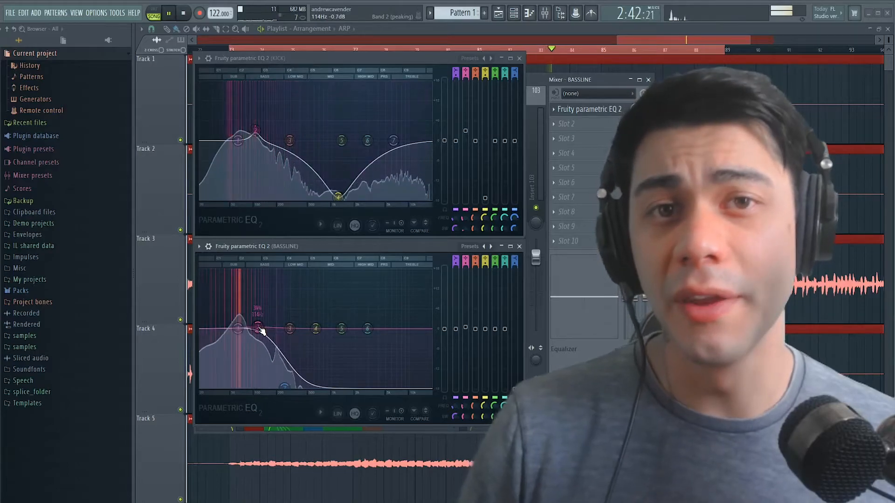
key(space)
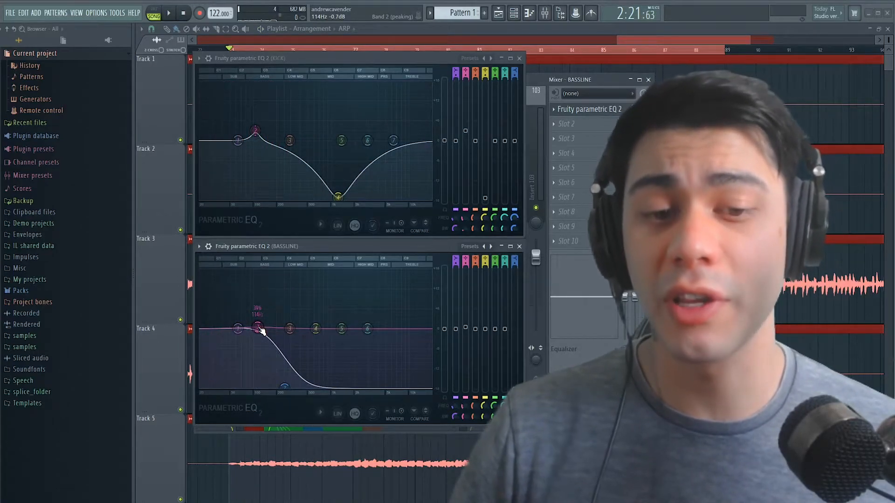
Turn the BASSLINE equalizer's band 2 into a narrow cut of about 2.8 dB near 100 Hz and shift it lower during playback
drag(258, 327, 257, 345)
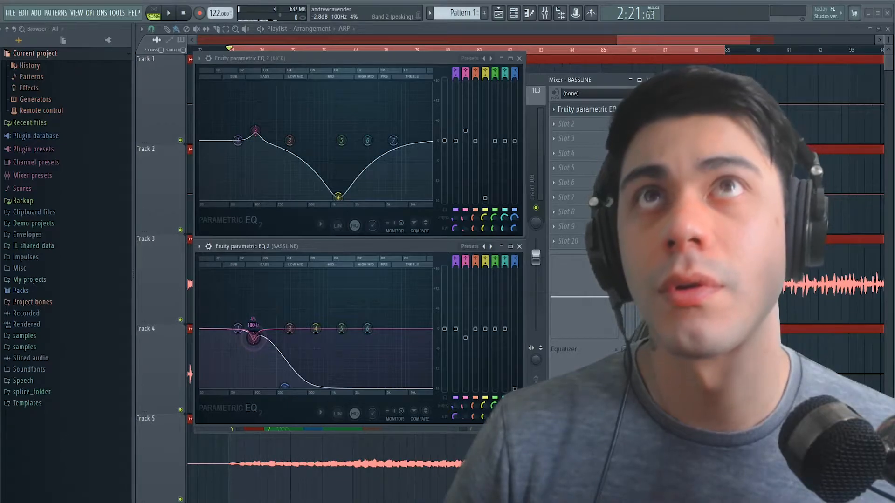
drag(253, 337, 253, 339)
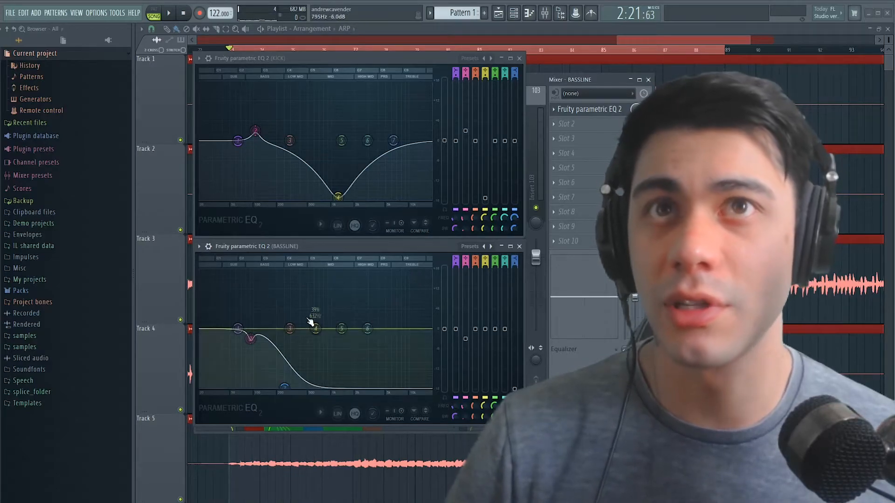
key(space)
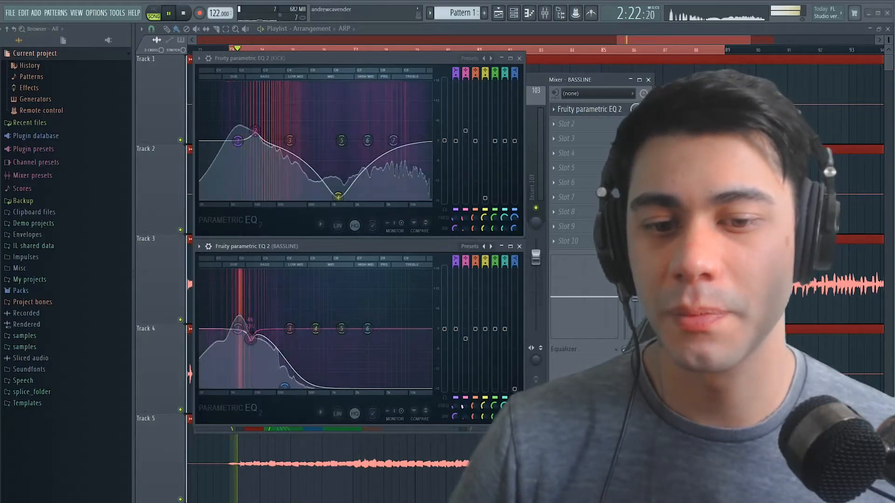
drag(250, 339, 240, 339)
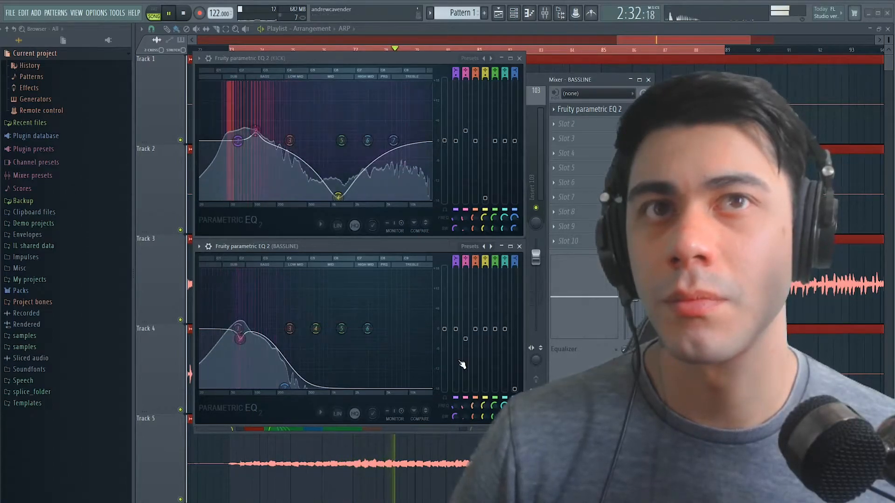
key(space)
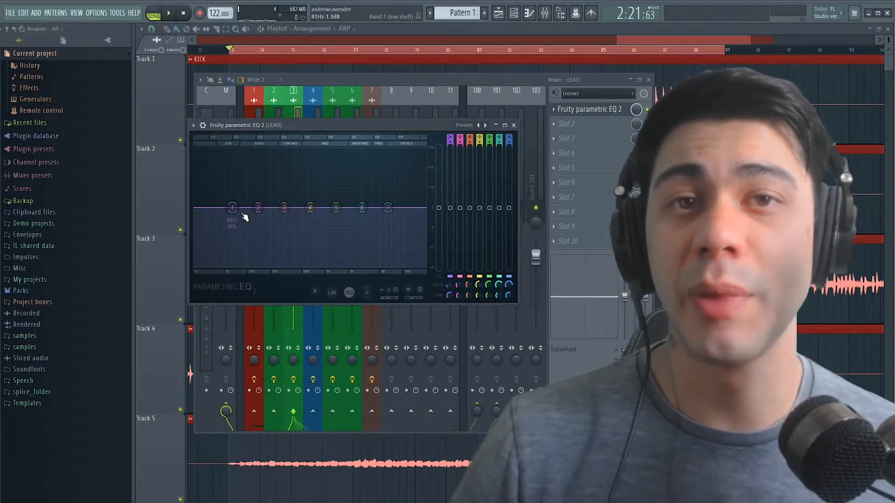
Play the lead and roll off its low end with band 1 of the LEAD equalizer, up to about 130 Hz
key(space)
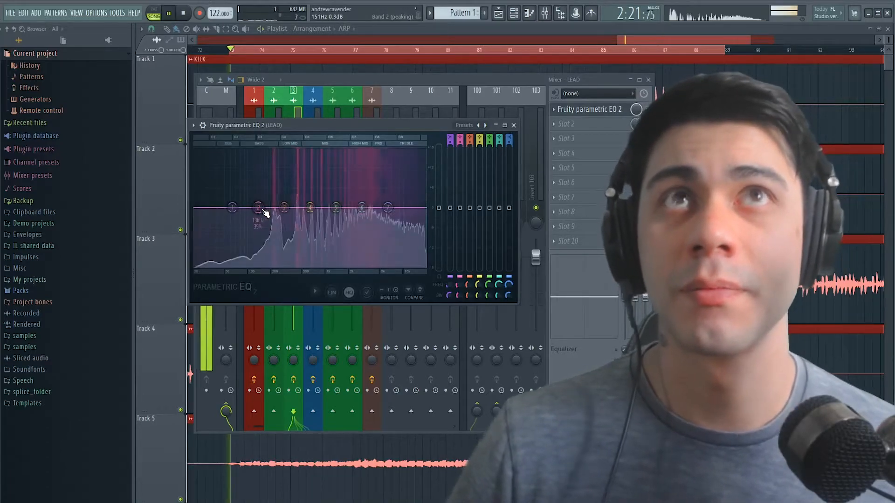
drag(232, 212, 240, 274)
key(space)
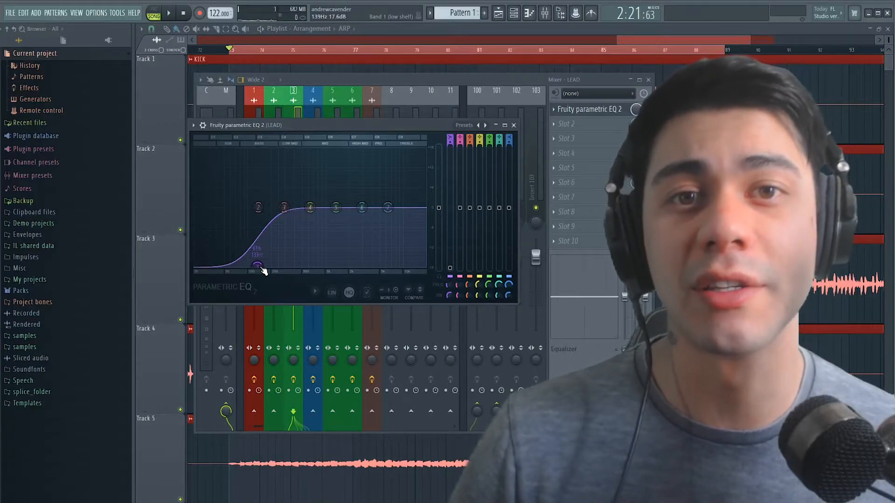
Refine the LEAD equalizer's band 1 low cut during playback, steepening it to about 46% bandwidth and settling it just past band 2
key(space)
mouse_move(259, 265)
mouse_down()
mouse_move(274, 265)
mouse_move(266, 266)
mouse_up()
key(space)
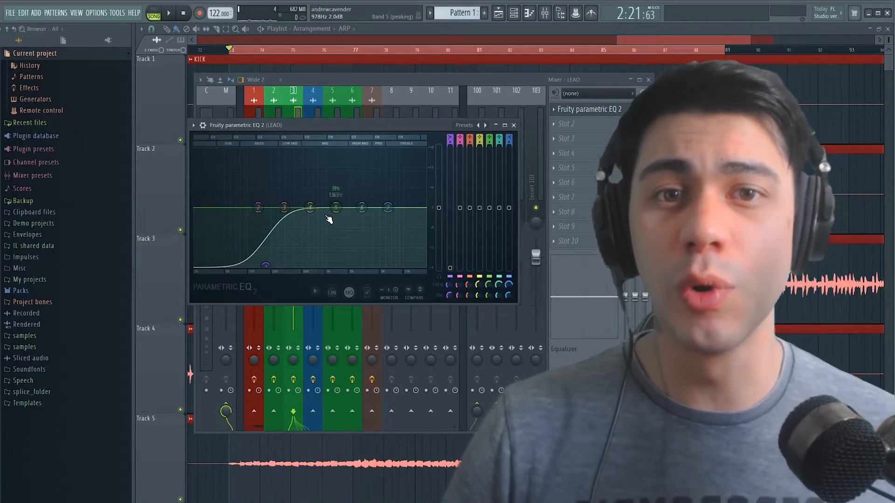
key(space)
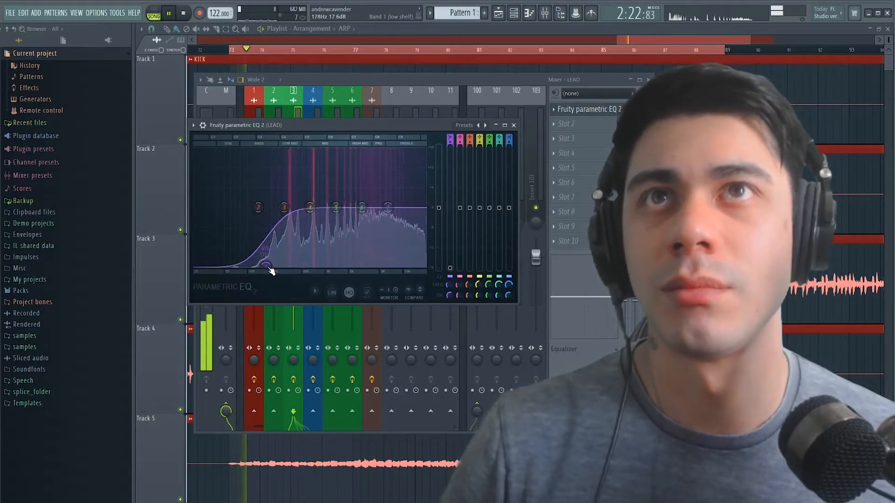
scroll(268, 268, down, 3)
scroll(268, 267, down, 3)
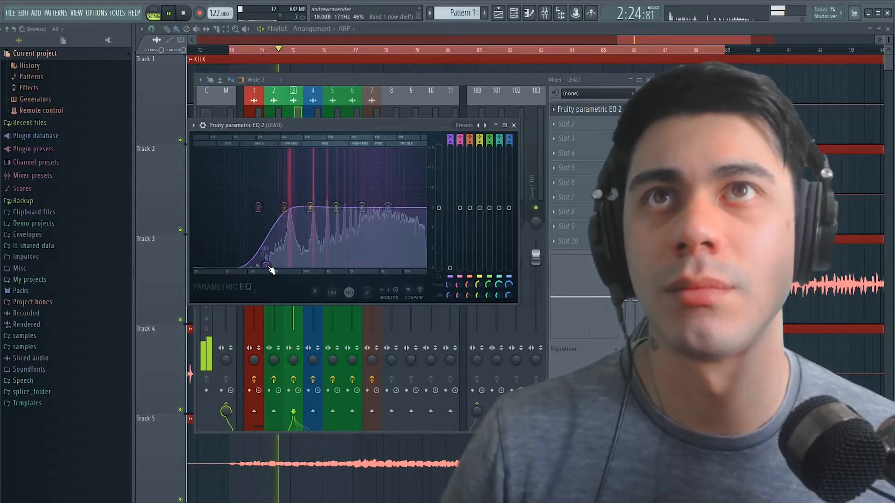
drag(269, 267, 261, 267)
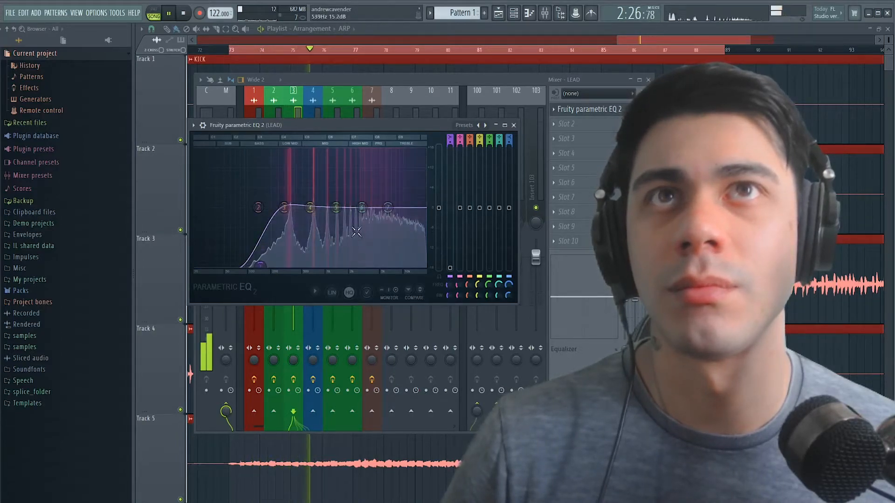
key(space)
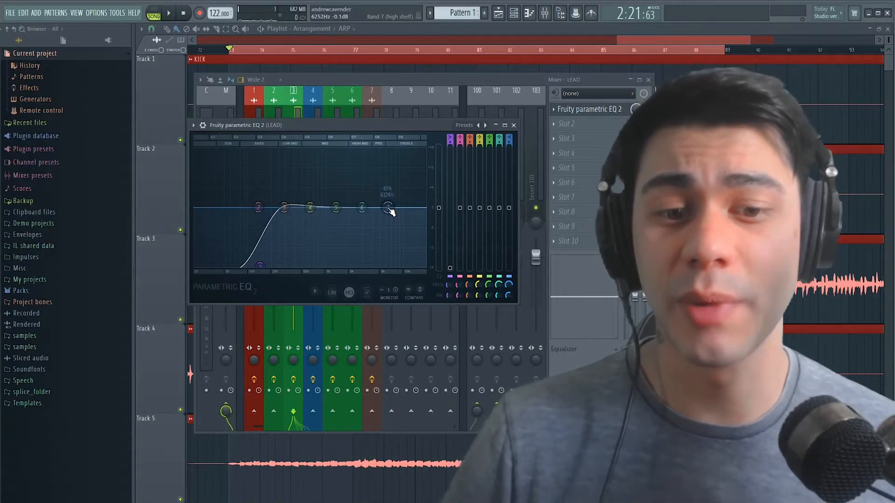
Lower band 7 of the LEAD equalizer to reduce the highs and play the song to check it
drag(390, 212, 383, 230)
key(space)
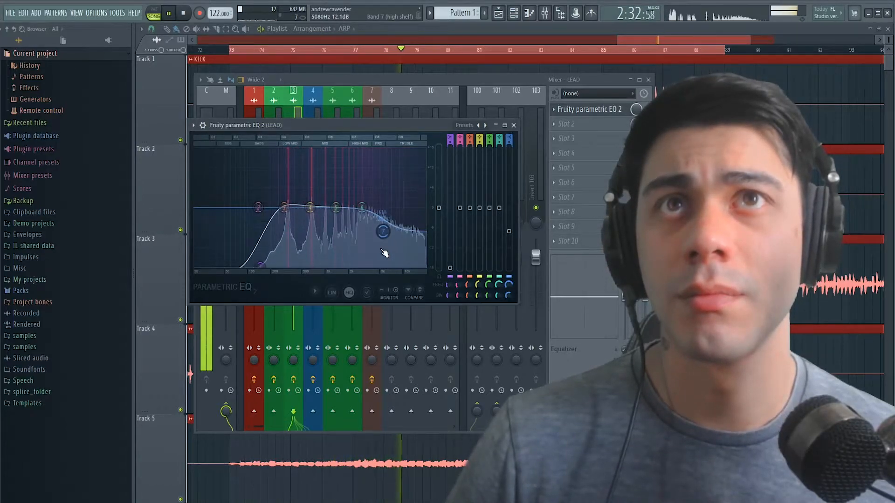
key(space)
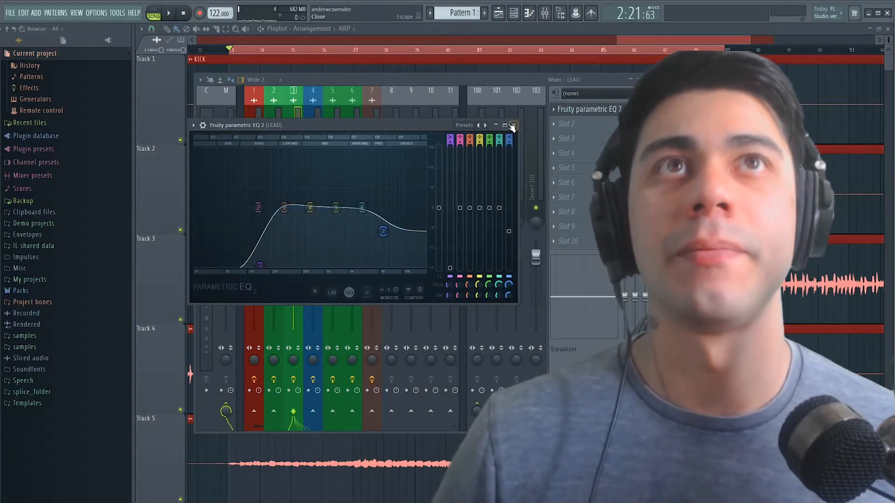
Play the song, close the LEAD equalizer, and open the DRUMS track's Fruity parametric EQ 2 to view its spectrum
key(space)
click(513, 125)
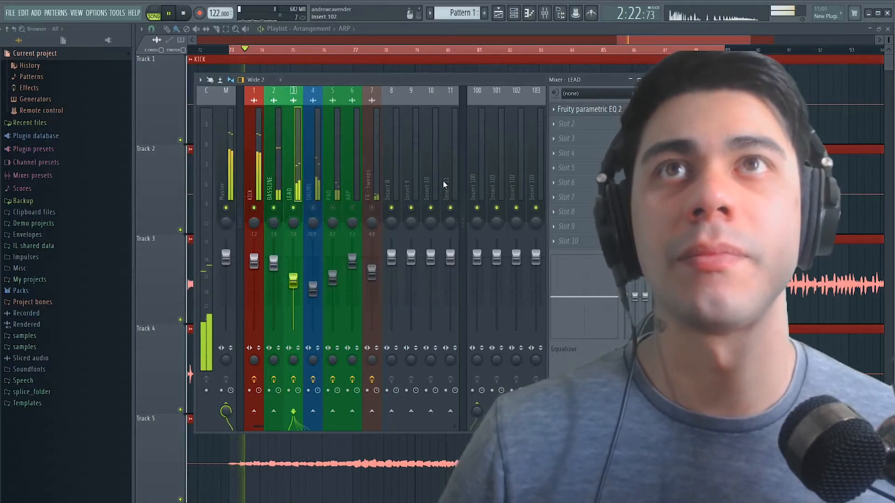
click(311, 198)
click(599, 112)
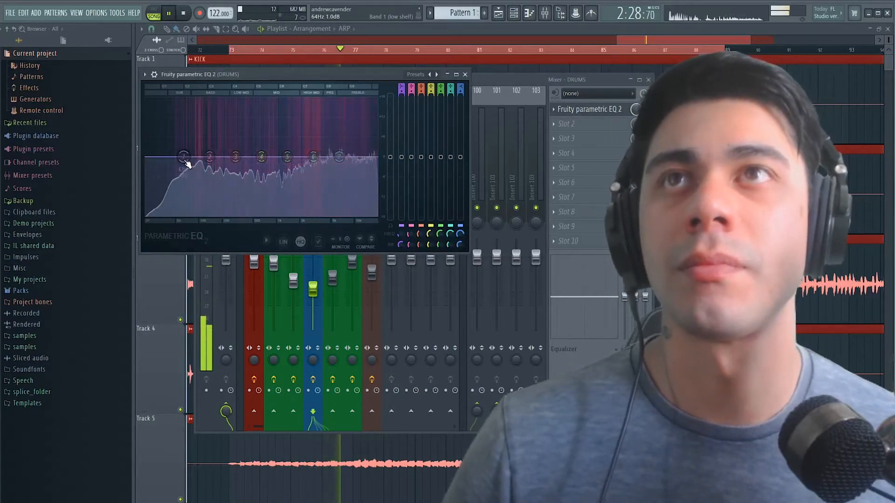
key(space)
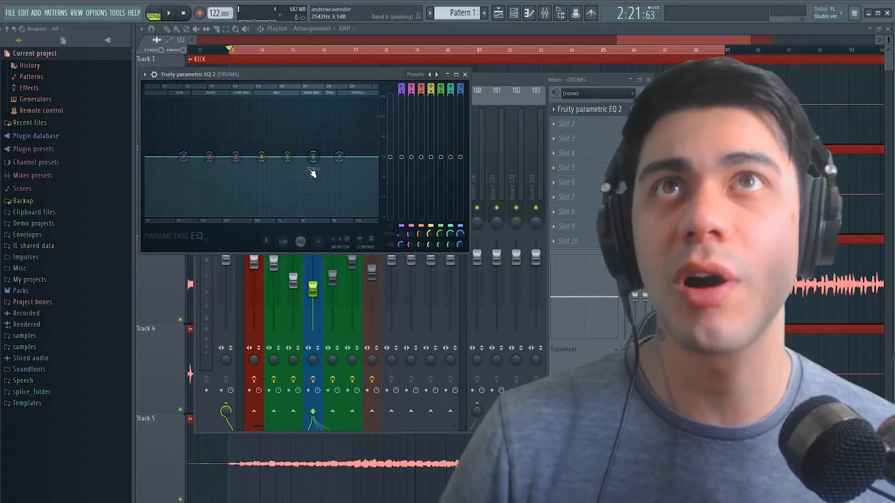
Shape the DRUMS equalizer during playback: cut the lows with band 1 up to just past band 2, slightly raise band 7 and dip band 6
key(space)
drag(183, 156, 216, 214)
drag(339, 157, 339, 153)
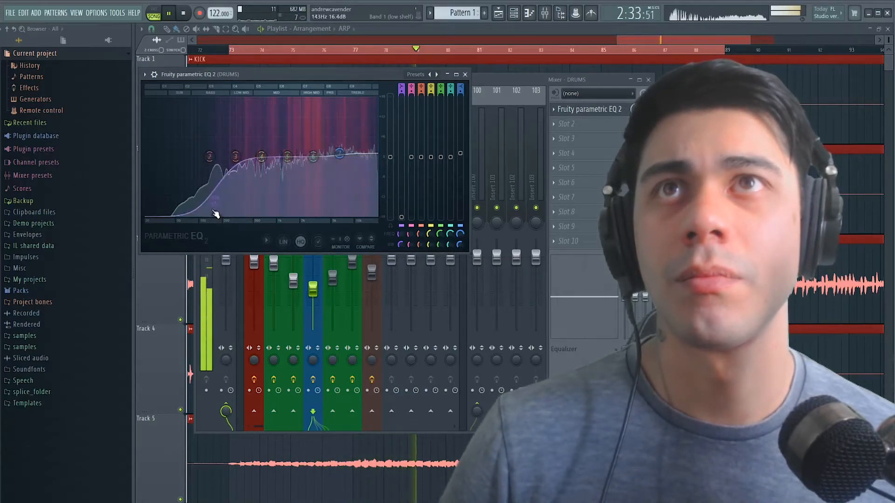
drag(314, 157, 310, 166)
key(space)
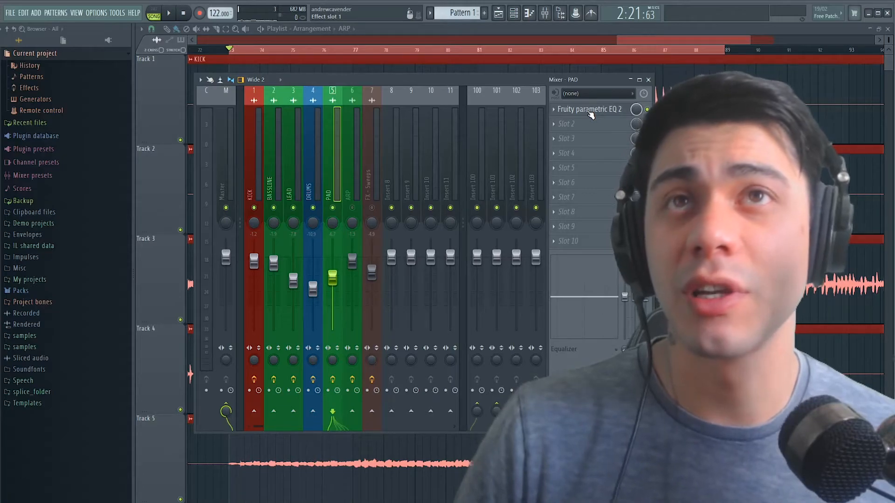
Open the PAD track's Fruity parametric EQ 2 and roll off its lowest frequencies with band 1 during playback
click(589, 111)
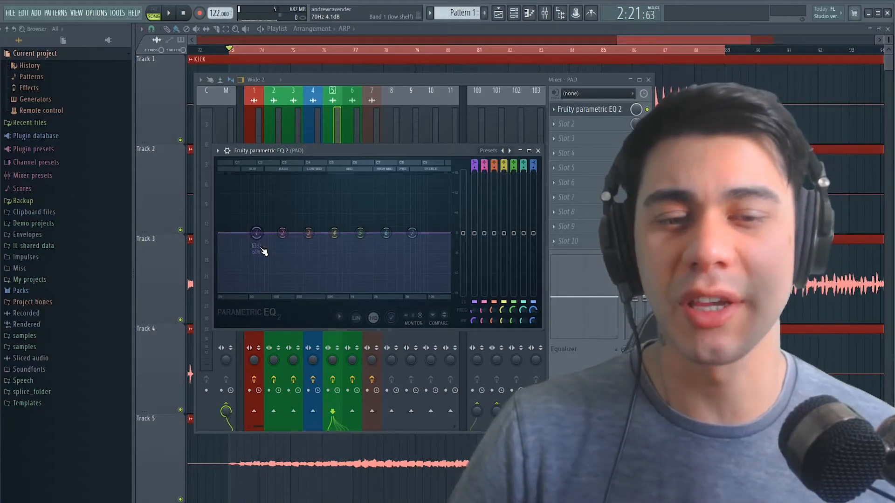
key(space)
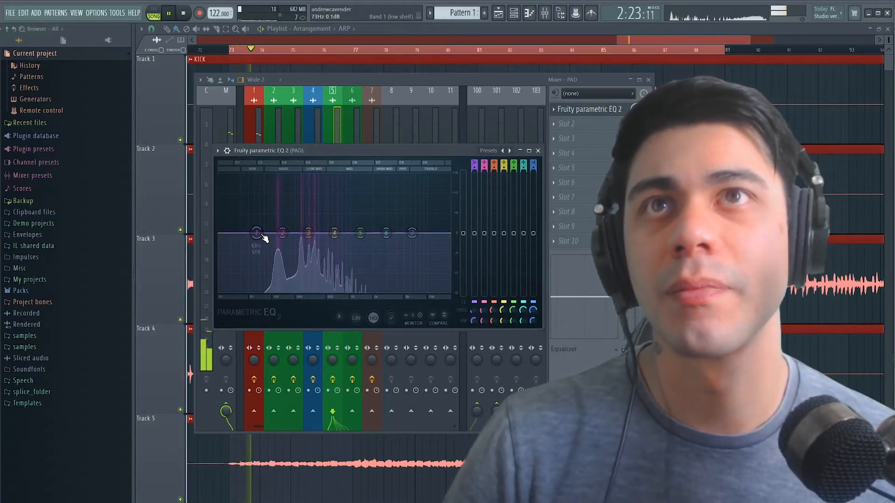
drag(256, 233, 256, 295)
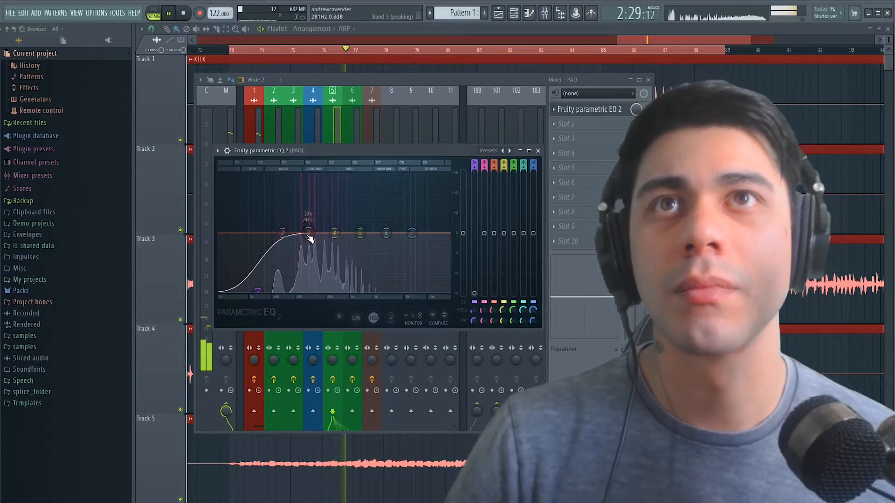
Boost the PAD equalizer's band 6 and cut band 3, with a shallow cut on band 4 shifted slightly higher
drag(387, 233, 384, 223)
drag(308, 232, 344, 243)
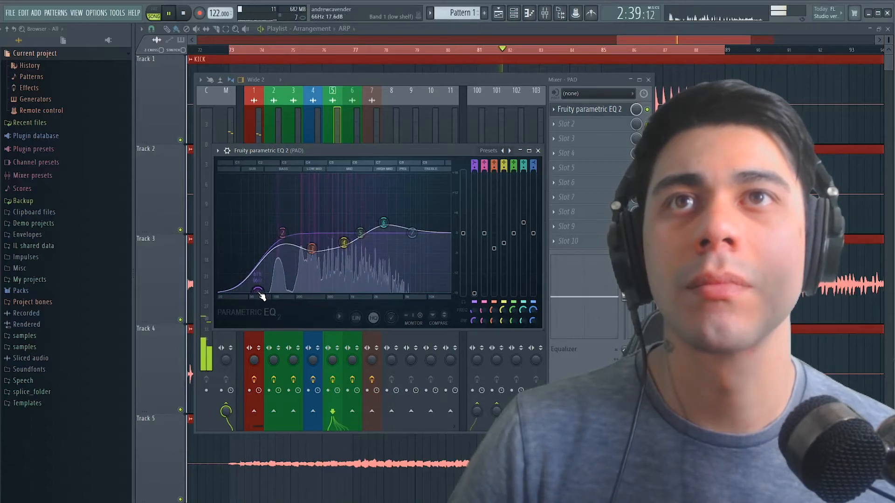
drag(343, 242, 341, 237)
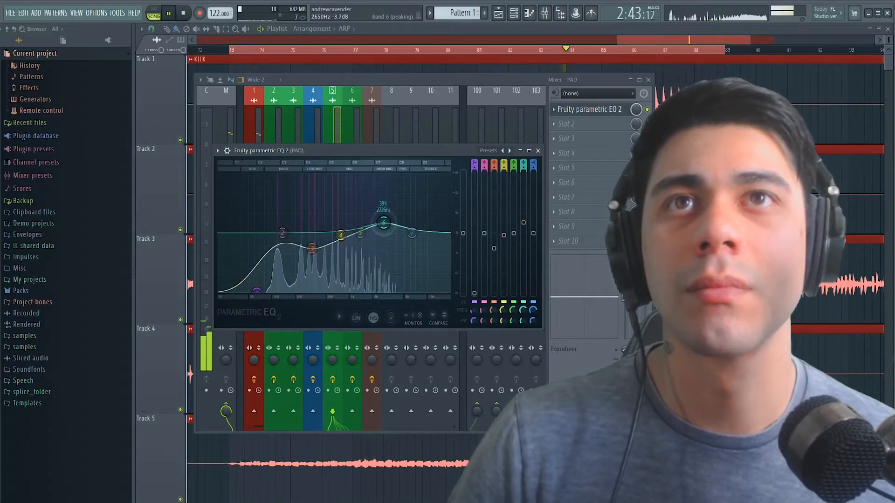
Lower the PAD equalizer's band 7 shelf and fine-tune the band 6 boost during playback, settling it at a lower frequency
mouse_move(385, 225)
mouse_down()
mouse_move(412, 236)
mouse_move(413, 247)
mouse_move(387, 222)
mouse_up()
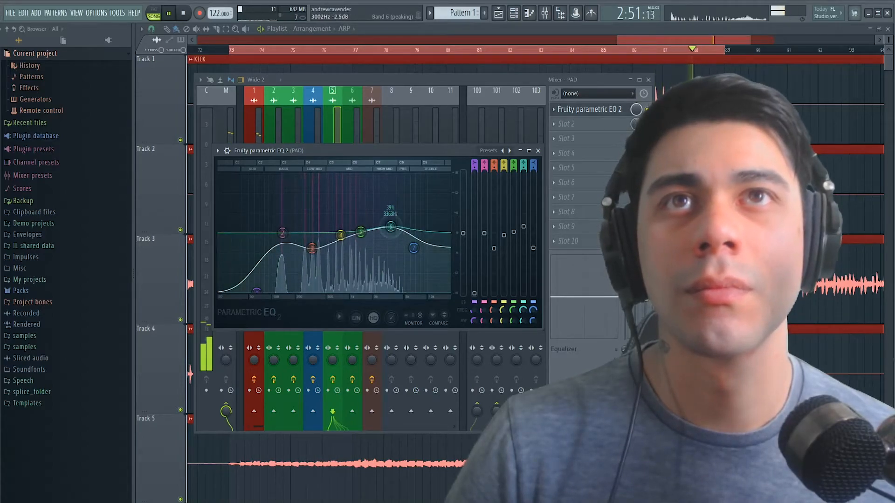
drag(390, 226, 392, 224)
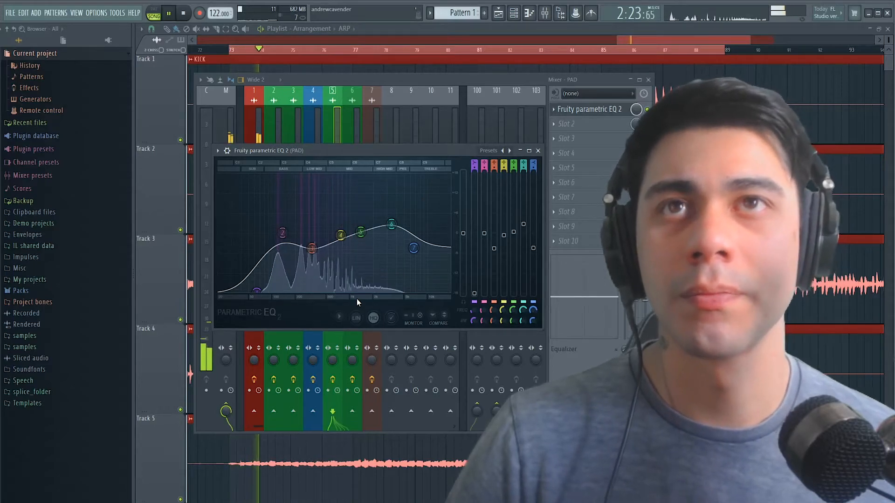
key(space)
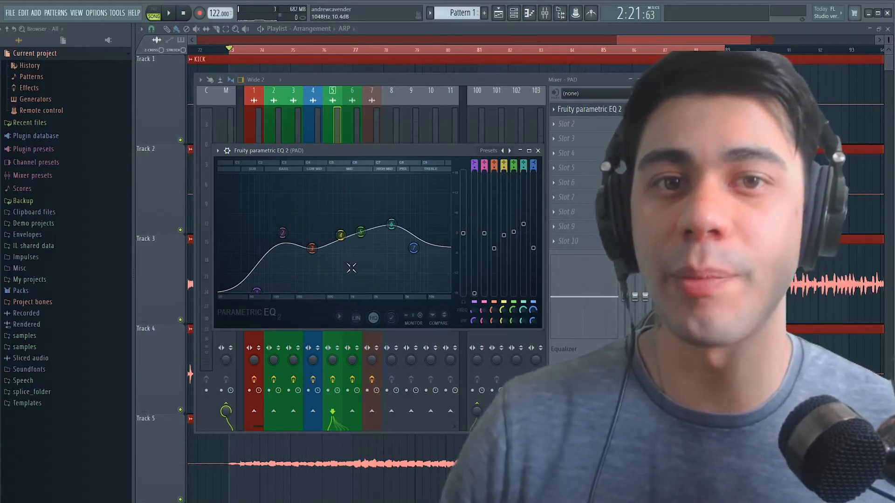
key(space)
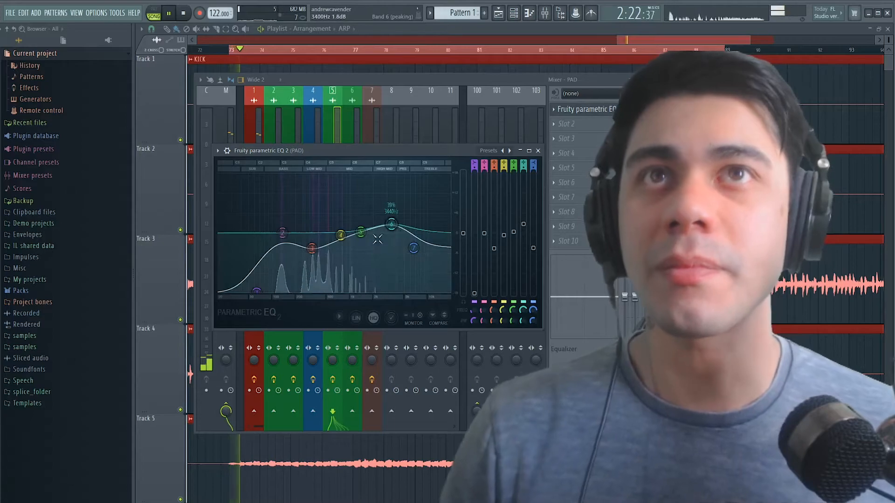
mouse_move(391, 224)
mouse_down()
mouse_move(370, 225)
mouse_move(378, 223)
mouse_up()
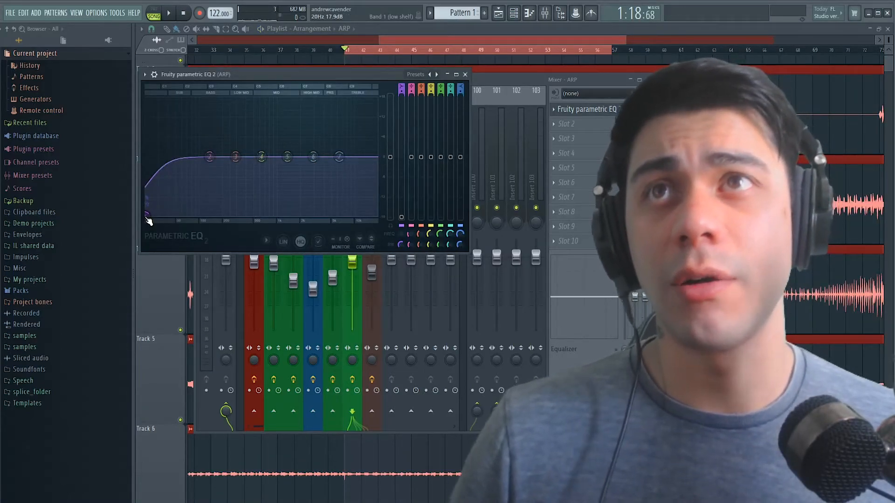
Roll off the ARP equalizer's low end with band 1, up to just past band 2, while listening
drag(149, 221, 183, 226)
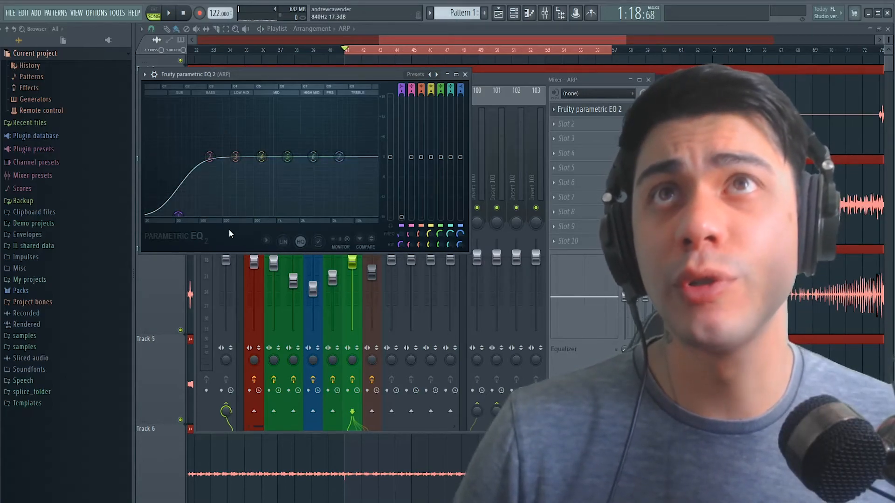
key(space)
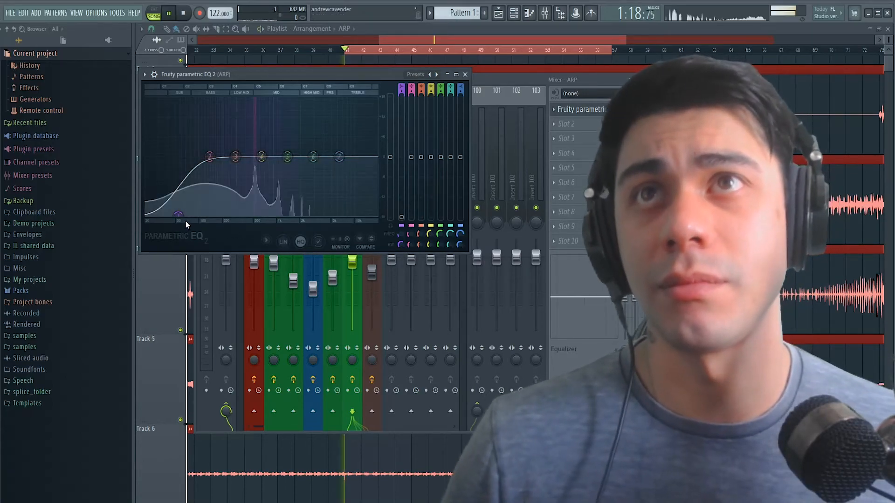
drag(189, 214, 217, 214)
Boost the ARP equalizer's band 4 beside band 3, lower bands 6 and 7 during playback, and close the equalizer
drag(262, 157, 239, 145)
mouse_move(313, 162)
mouse_down()
mouse_move(311, 175)
mouse_move(336, 171)
mouse_move(336, 180)
mouse_move(321, 186)
mouse_move(309, 172)
mouse_up()
drag(239, 145, 241, 144)
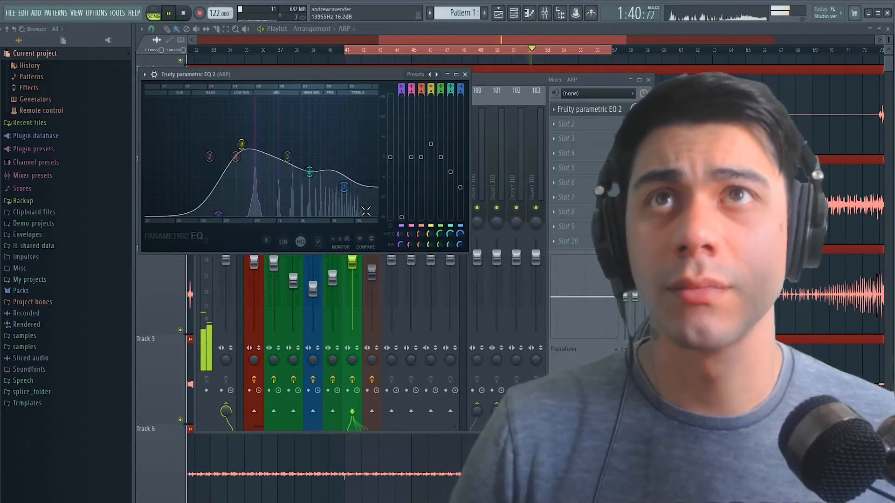
key(space)
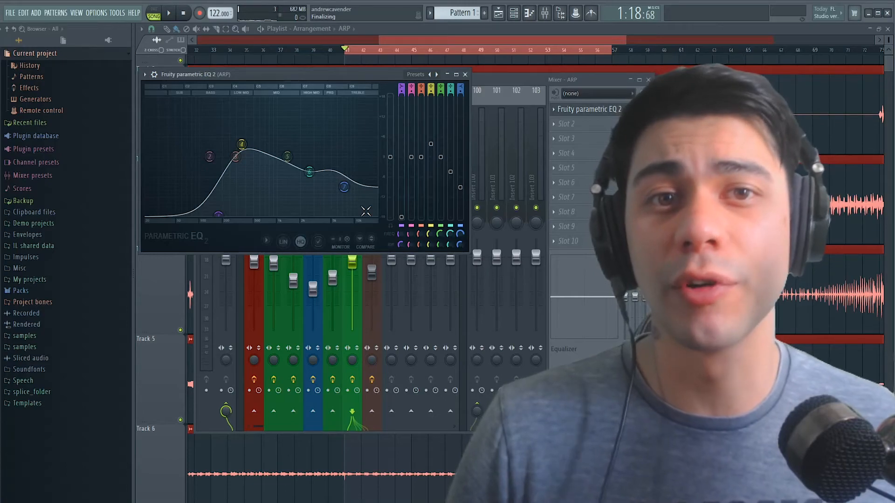
key(Escape)
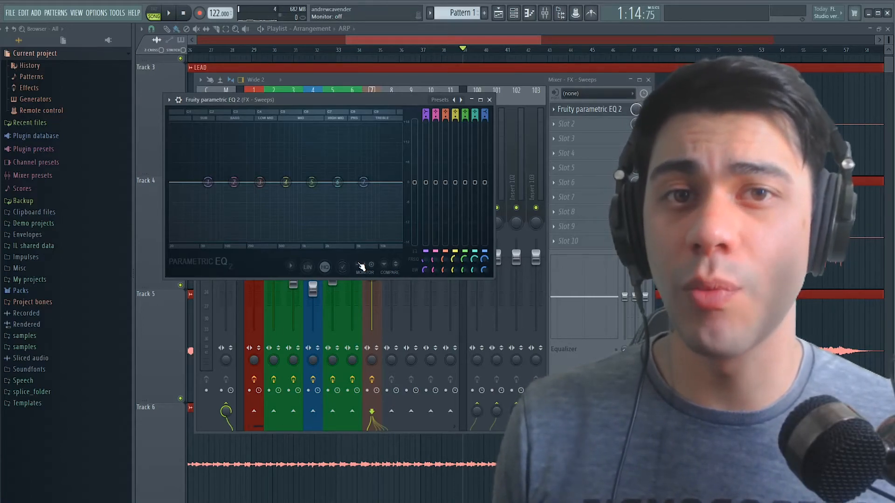
Audition the FX - Sweeps track and cut its lows and mids with band 1, up to about 4 kHz
key(space)
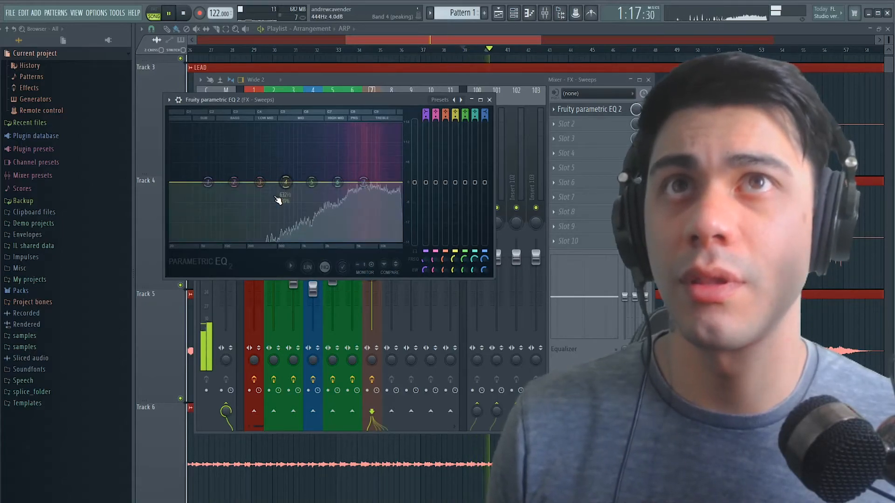
key(space)
drag(208, 183, 350, 240)
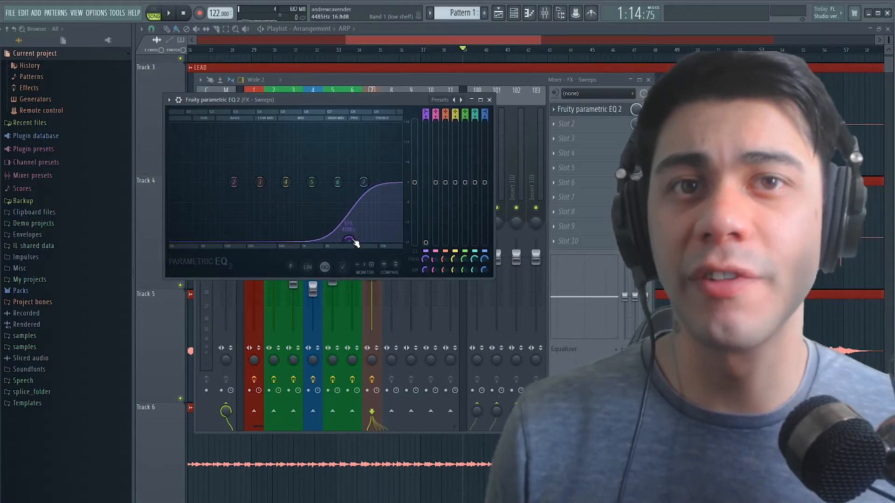
Nudge the FX - Sweeps equalizer's band 1 cut slightly lower and replay the section to check it
key(space)
drag(351, 241, 345, 244)
key(space)
key(space)
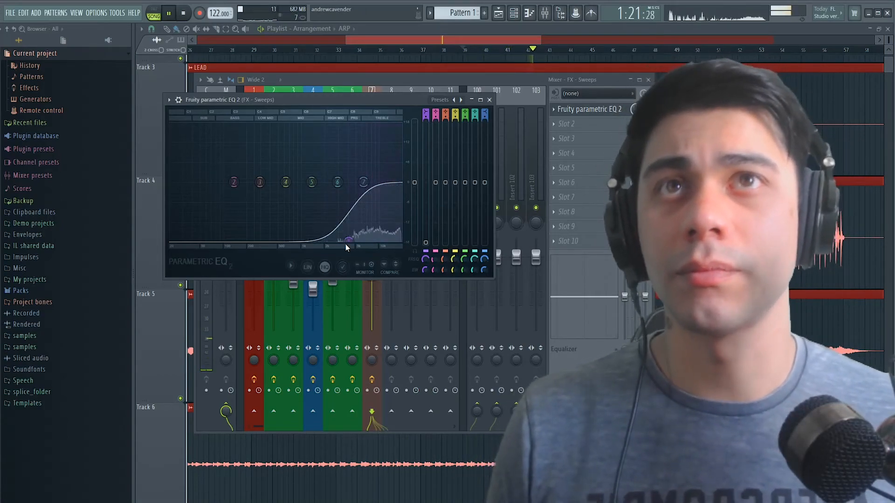
key(space)
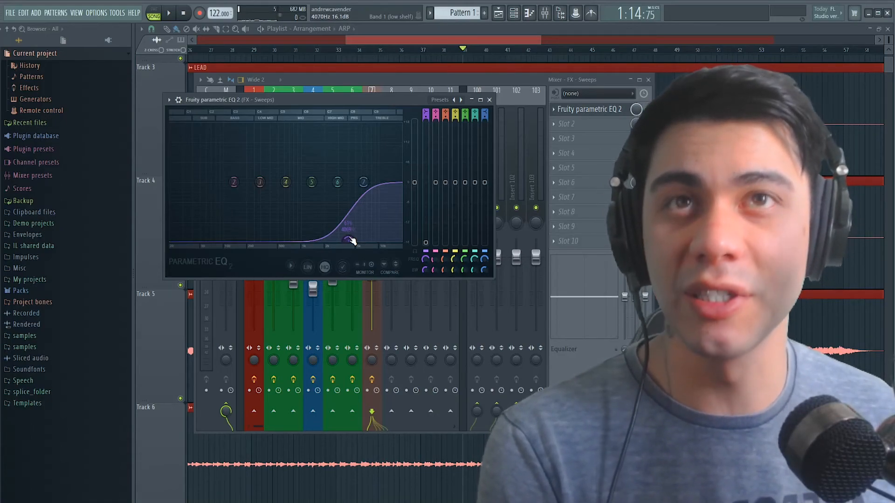
Play the section with all the equalized tracks together and close the FX - Sweeps equalizer while watching the mixer levels
key(space)
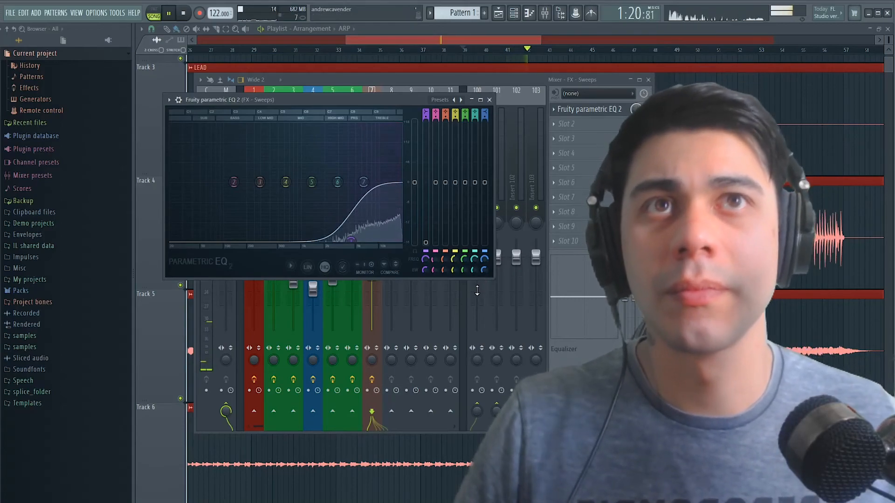
click(489, 100)
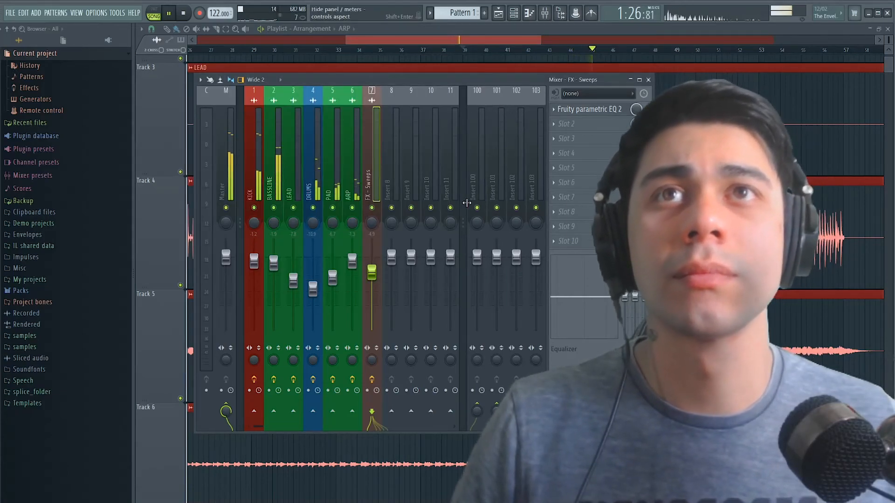
key(space)
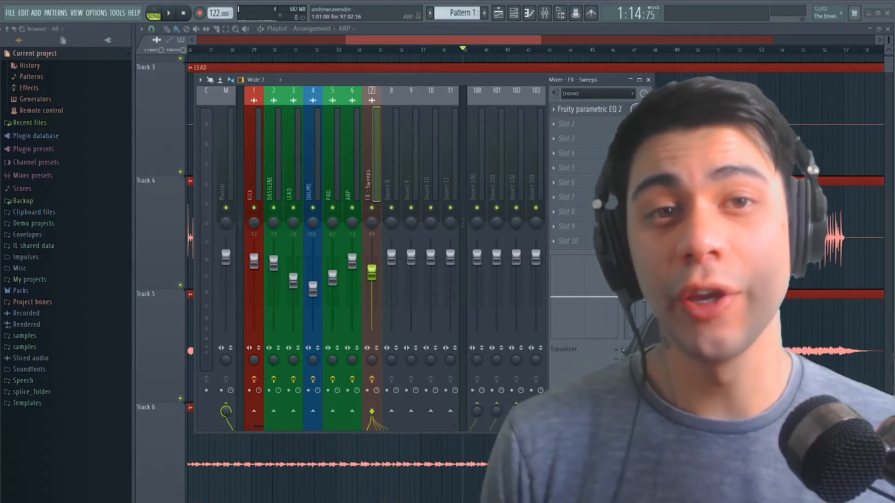